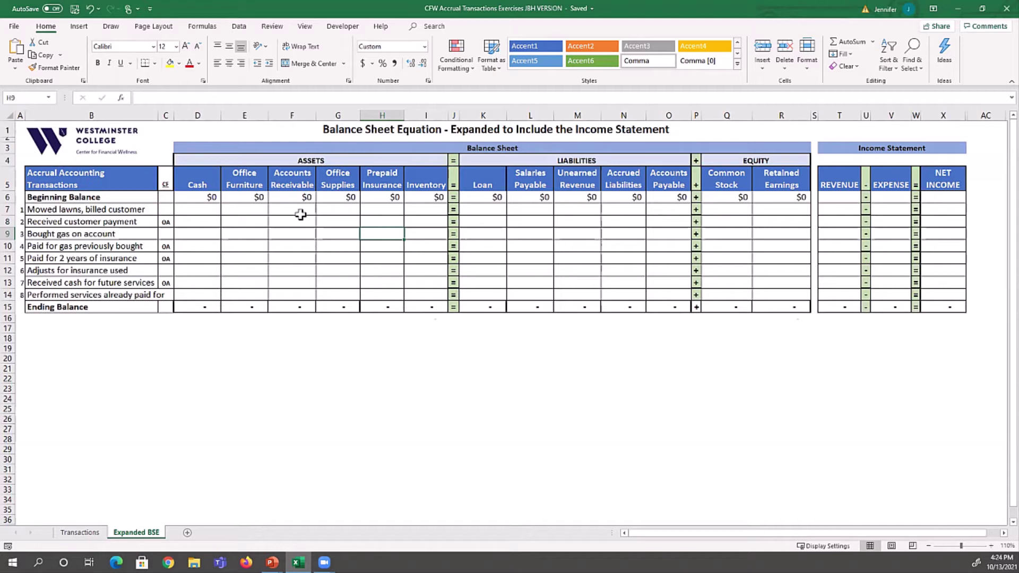
Record the mowed lawns billed to the customer as 1000 in Retained Earnings and 1000 in Accounts Receivable.
{"action": "left_click", "coordinate": [779, 211]}
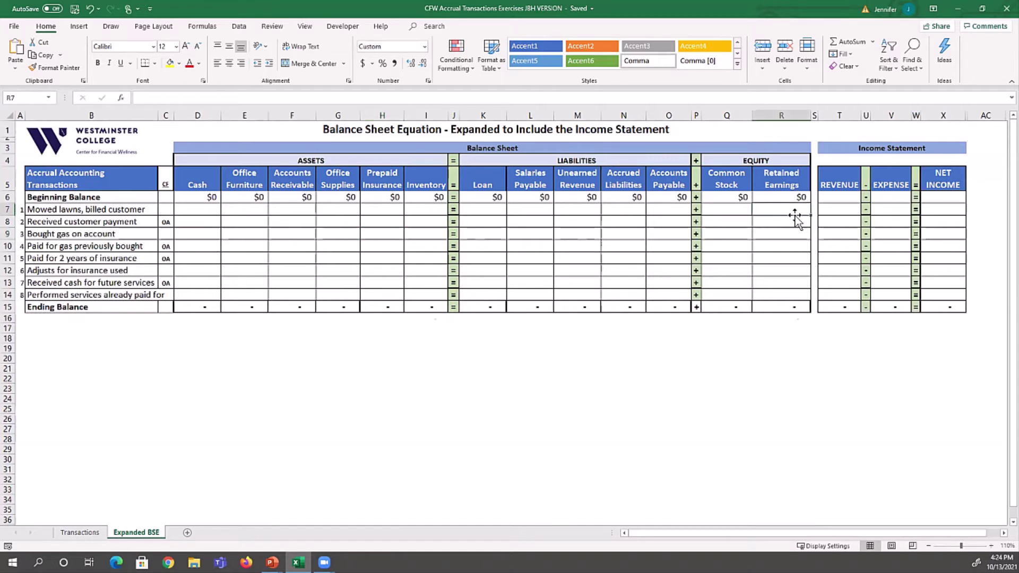
{"action": "type", "text": "1000"}
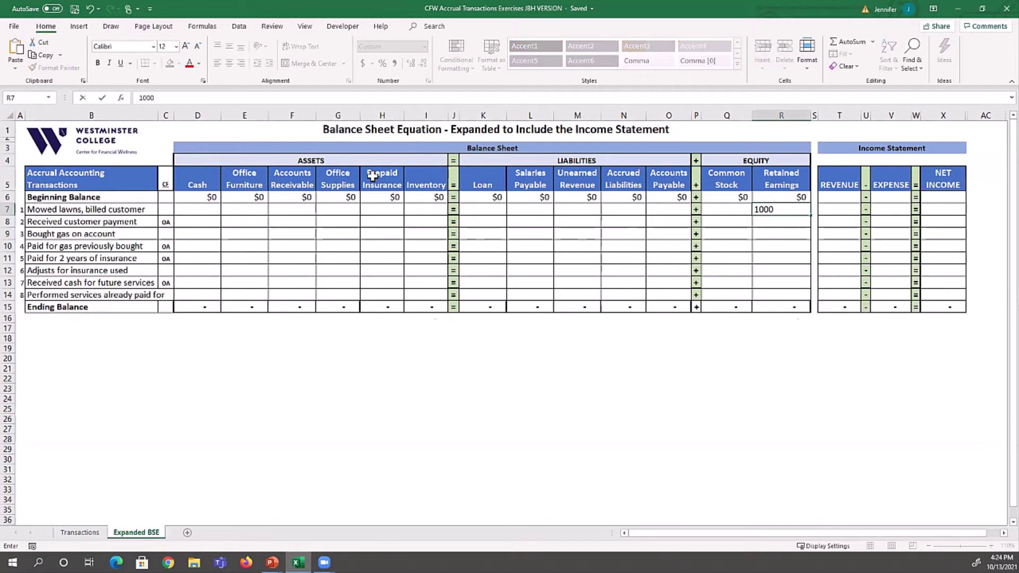
{"action": "left_click", "coordinate": [296, 210]}
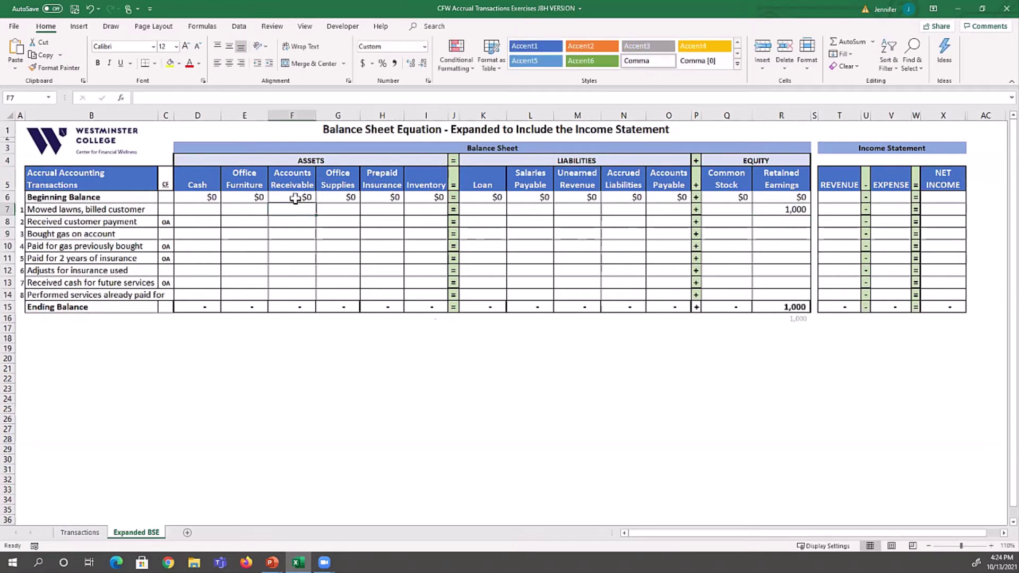
{"action": "type", "text": "1000"}
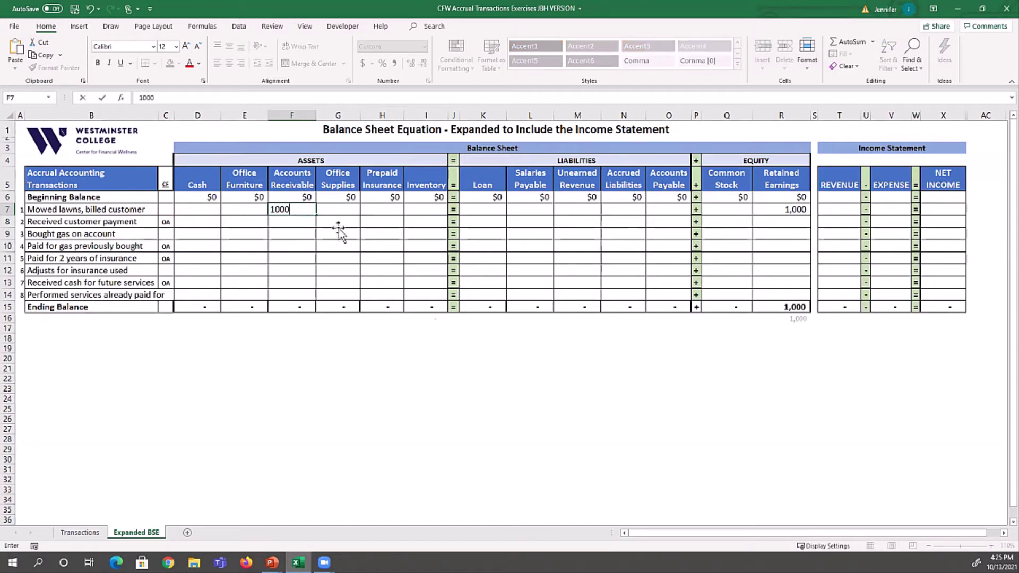
{"action": "left_click", "coordinate": [338, 232]}
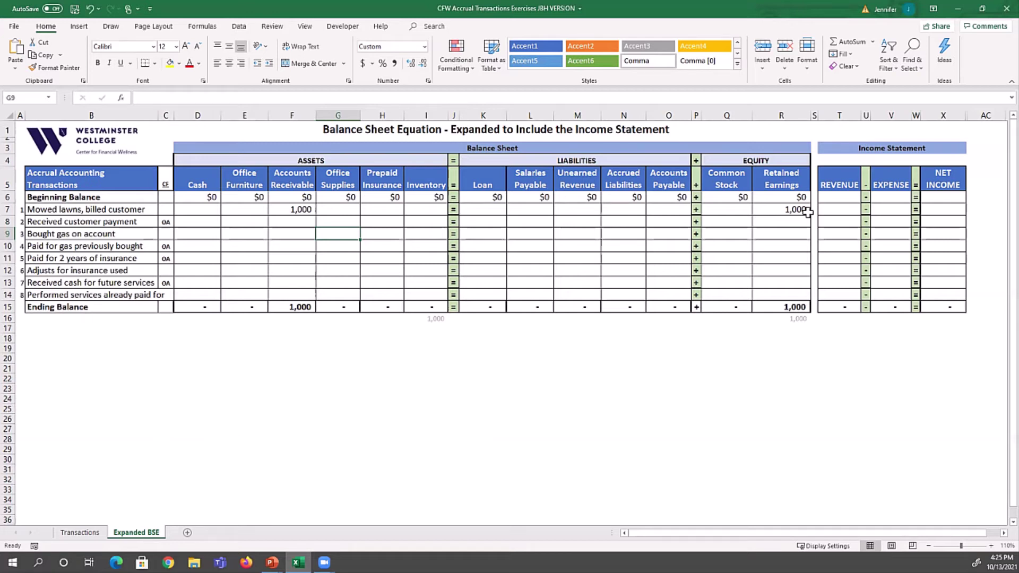
Enter 1000 as Revenue and 1000 as Net Income for the mowed lawns transaction in the income statement.
{"action": "left_click", "coordinate": [846, 211]}
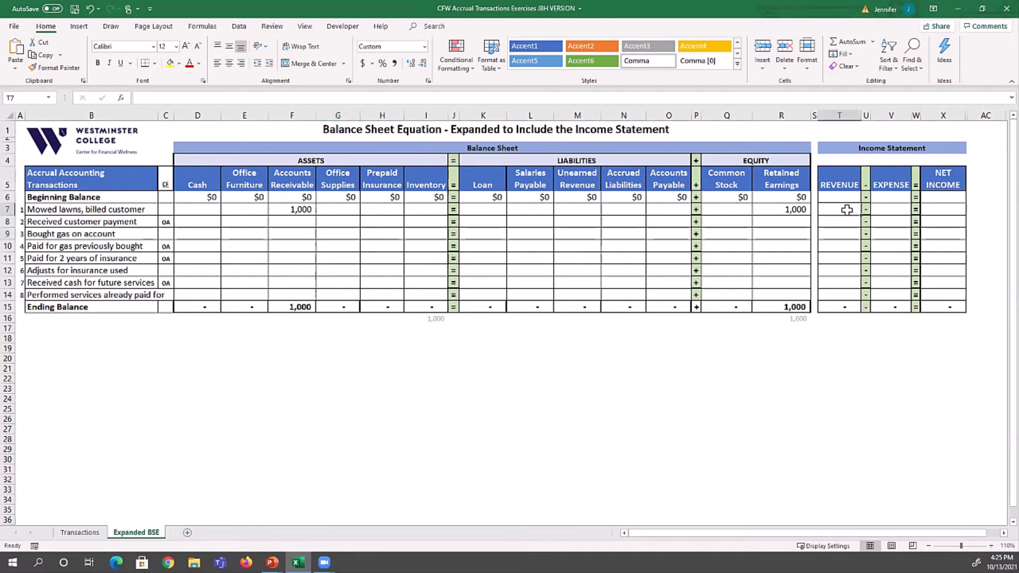
{"action": "type", "text": "1000"}
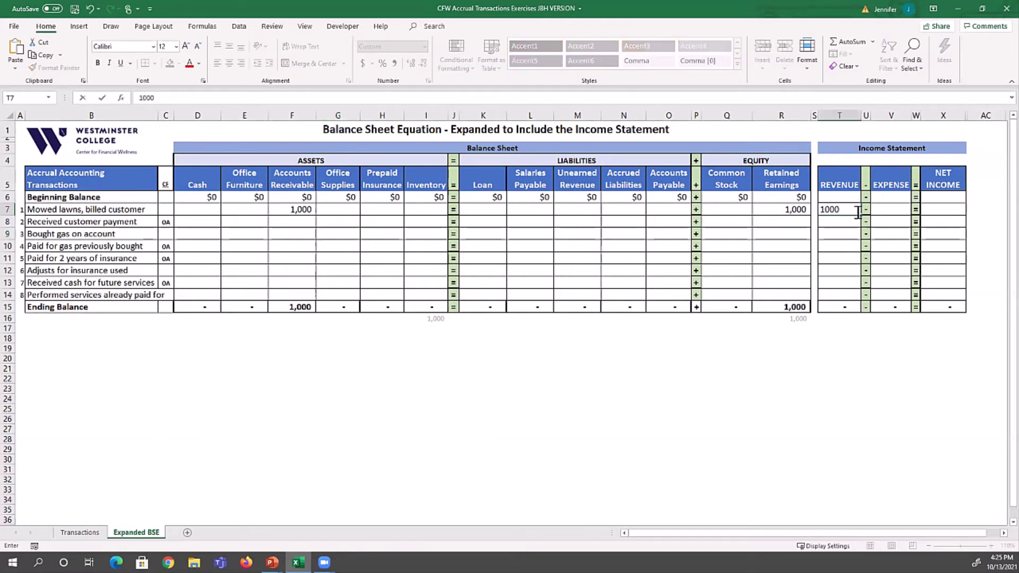
{"action": "left_click", "coordinate": [948, 211]}
{"action": "type", "text": "1000"}
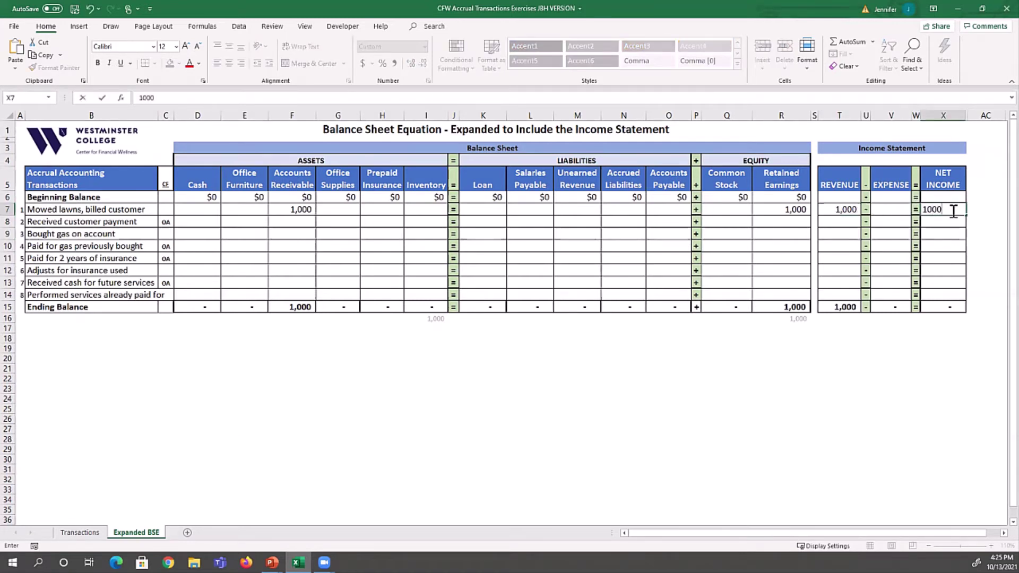
{"action": "key", "text": "Return"}
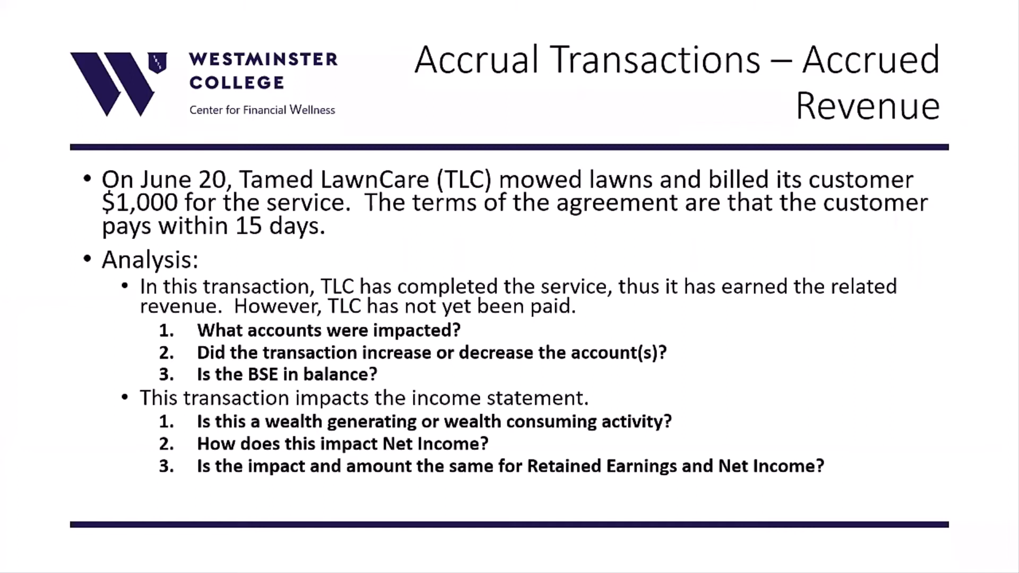
Advance to the June 28 payment slide and, back in Excel, record the received customer payment as -1000 in Accounts Receivable and 1000 in Cash.
{"action": "key", "text": "Right"}
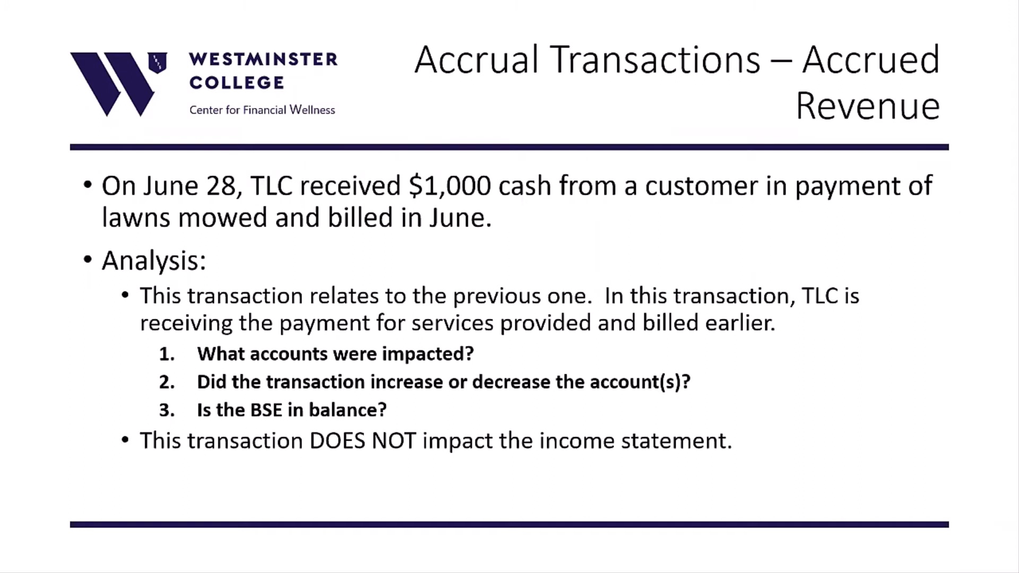
{"action": "key", "text": "alt+Tab"}
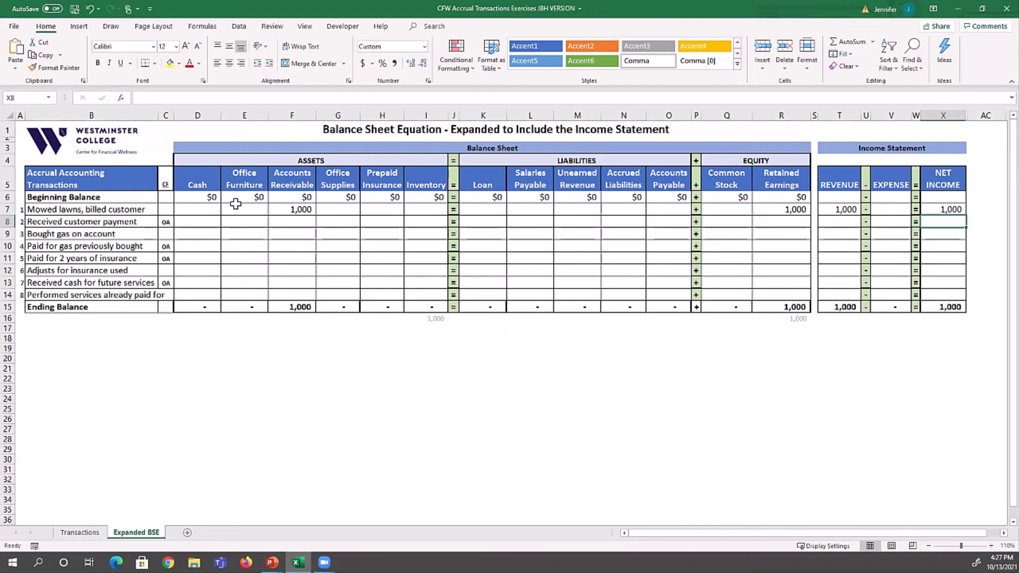
{"action": "left_click", "coordinate": [289, 220]}
{"action": "type", "text": "-1000"}
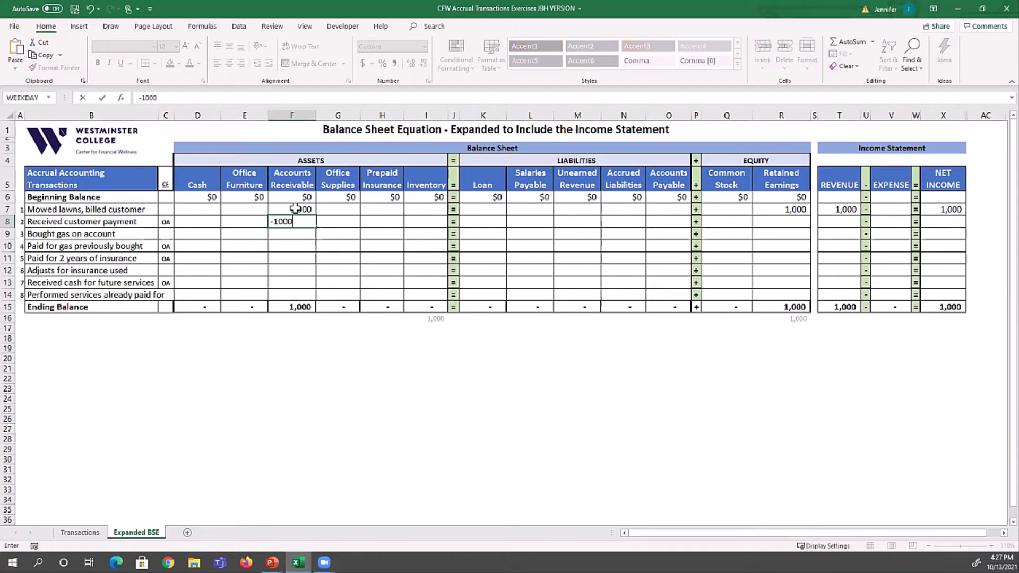
{"action": "key", "text": "Left"}
{"action": "key", "text": "Left"}
{"action": "type", "text": "1000"}
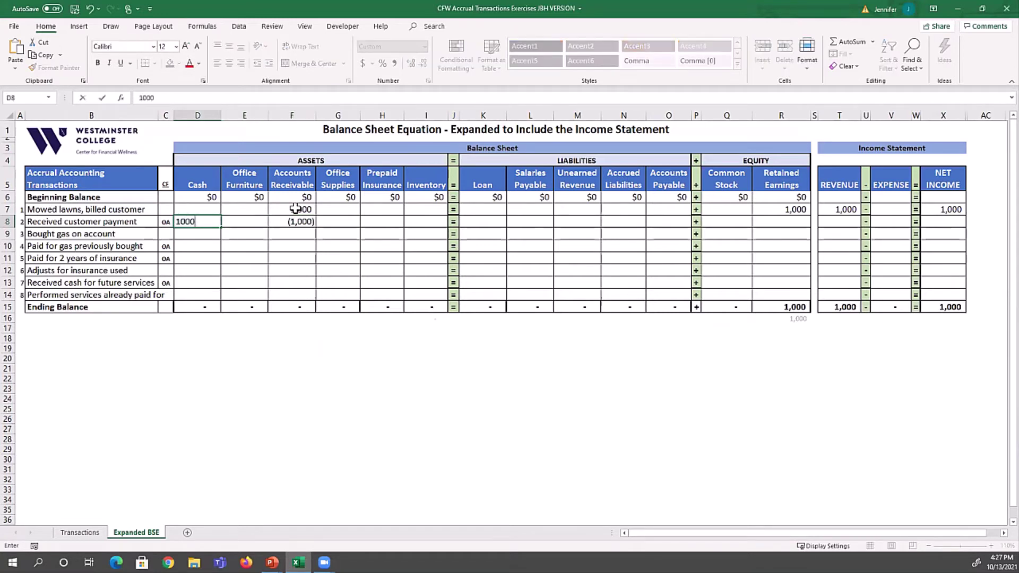
{"action": "key", "text": "Return"}
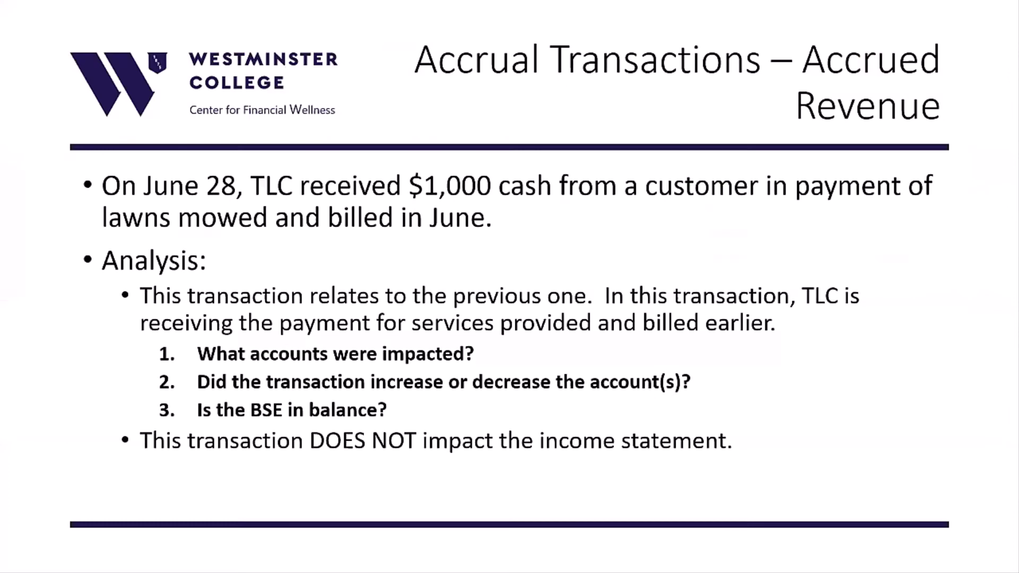
Go back through the presentation to the Accruals and Deferrals slide and review its transaction table.
{"action": "key", "text": "Left"}
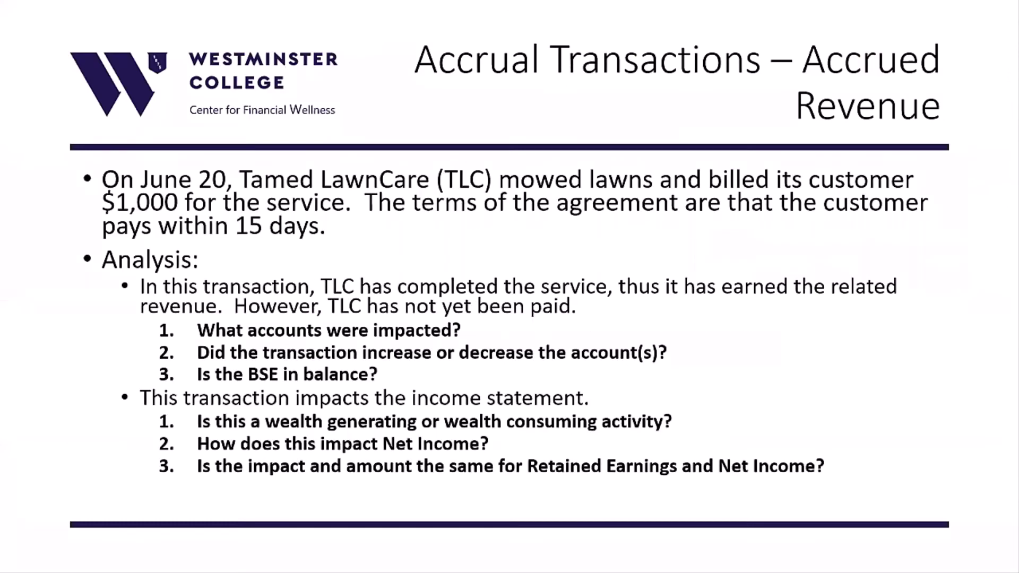
{"action": "key", "text": "Left"}
{"action": "key", "text": "Left"}
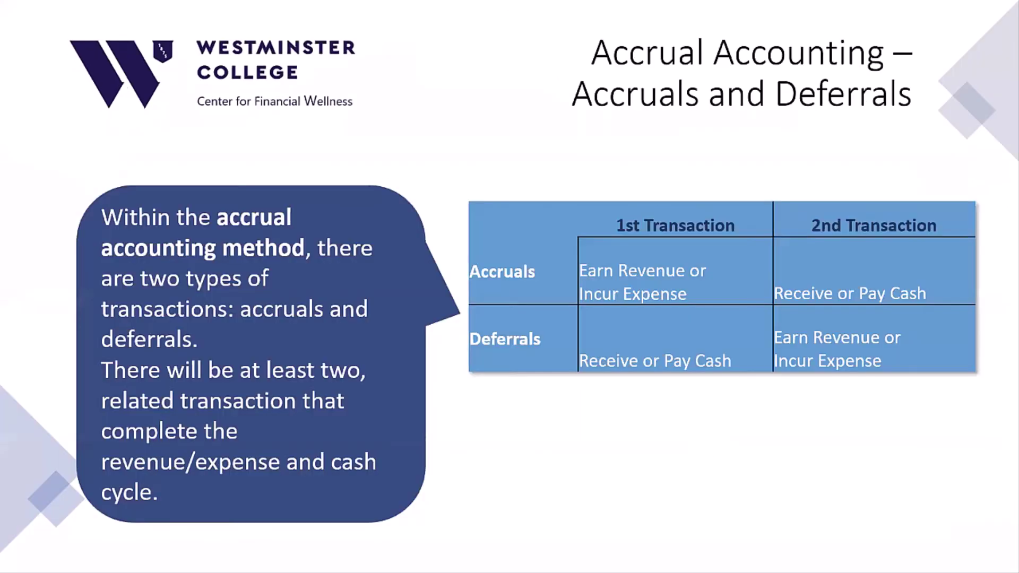
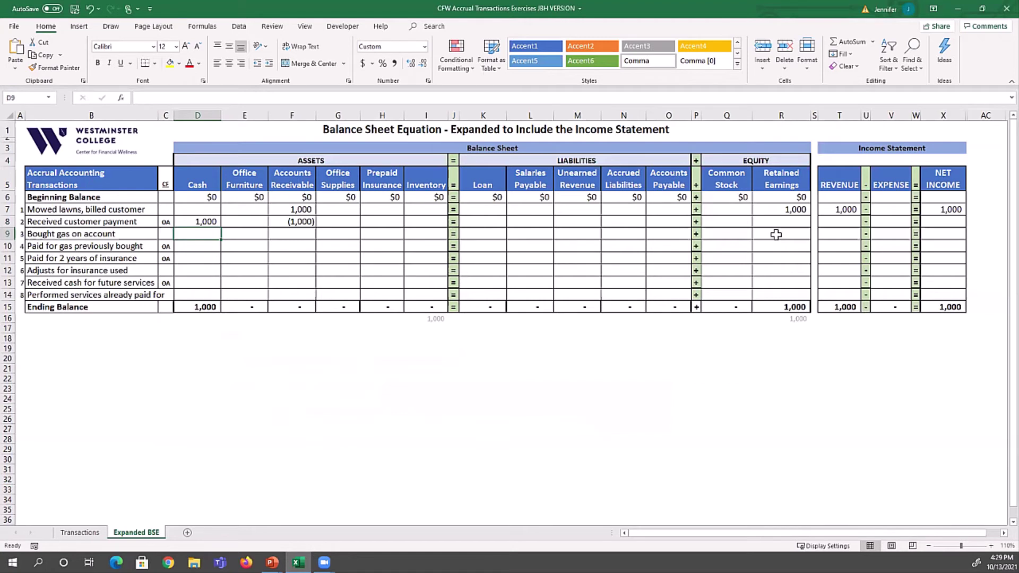
Record the gas bought on account as -50 in Retained Earnings and 50 in Accounts Payable.
{"action": "left_click", "coordinate": [776, 234]}
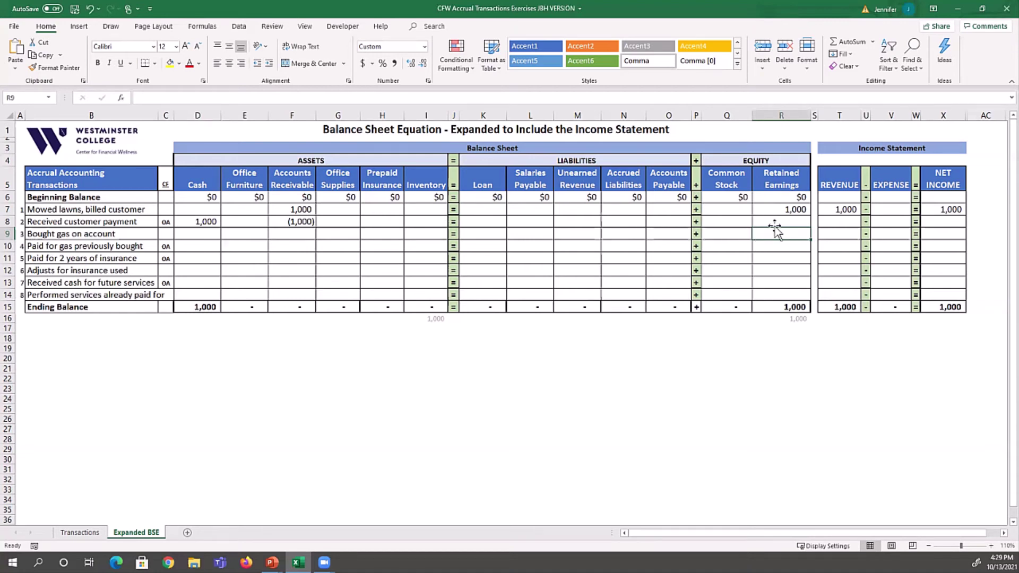
{"action": "type", "text": "-50"}
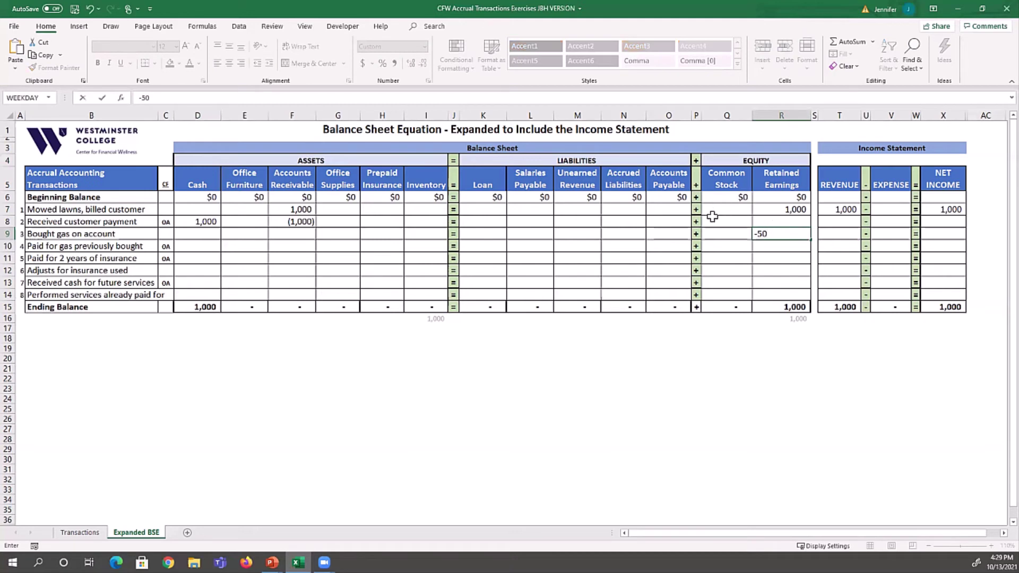
{"action": "left_click", "coordinate": [674, 234]}
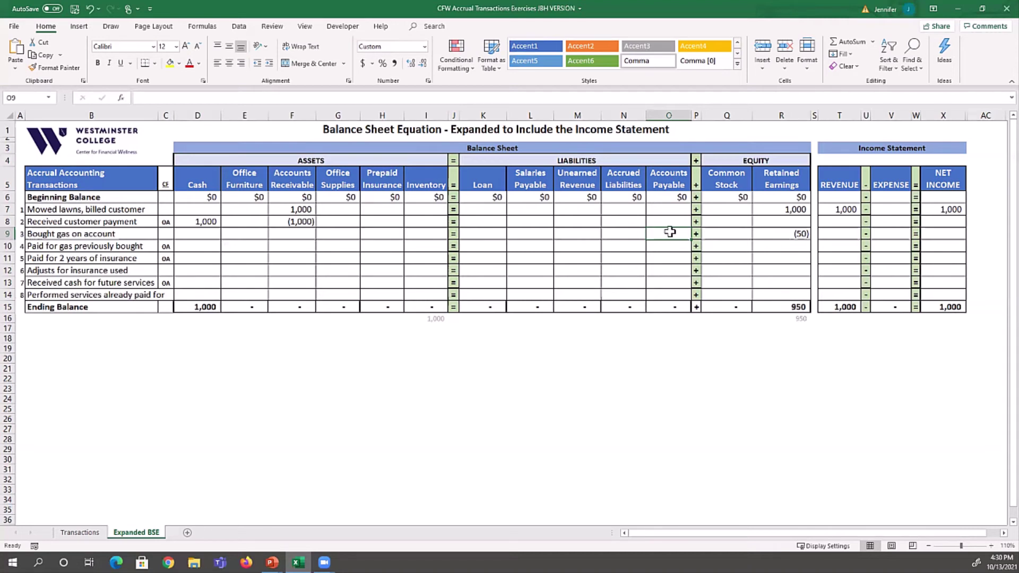
{"action": "type", "text": "50"}
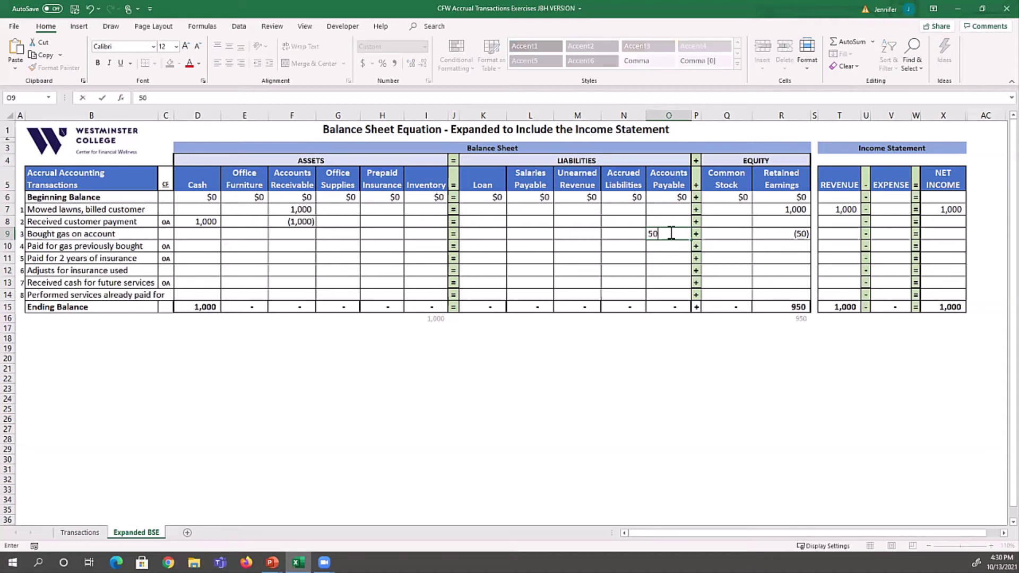
{"action": "key", "text": "Return"}
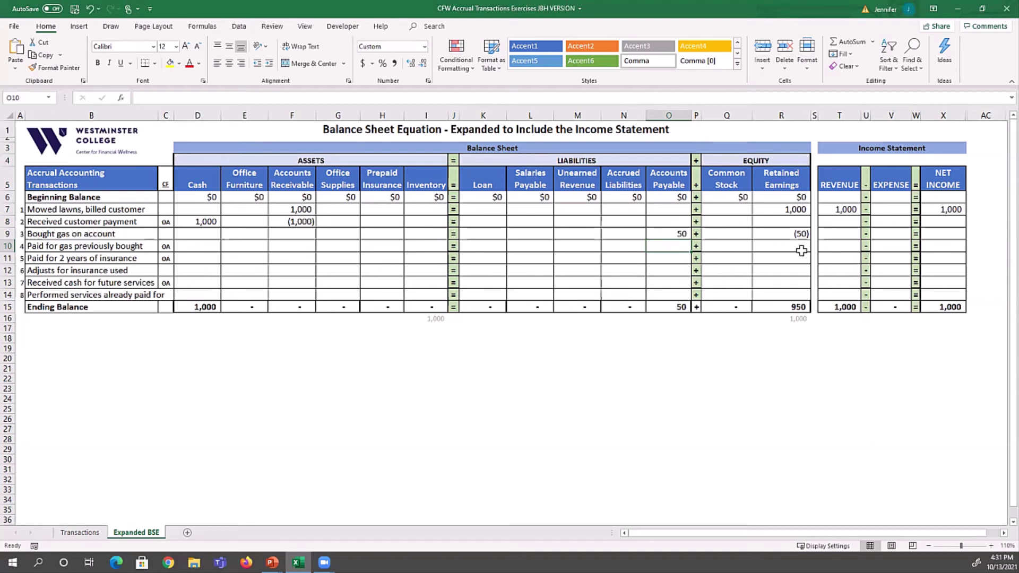
Enter 50 as Expense and -50 as Net Income for the gas bought on account in the income statement.
{"action": "left_click", "coordinate": [885, 234]}
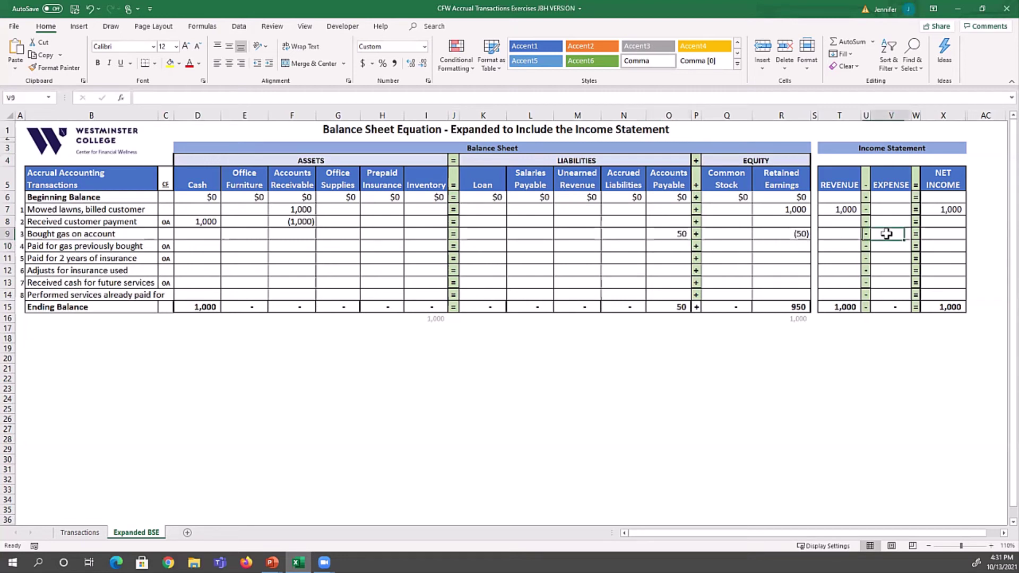
{"action": "type", "text": "50"}
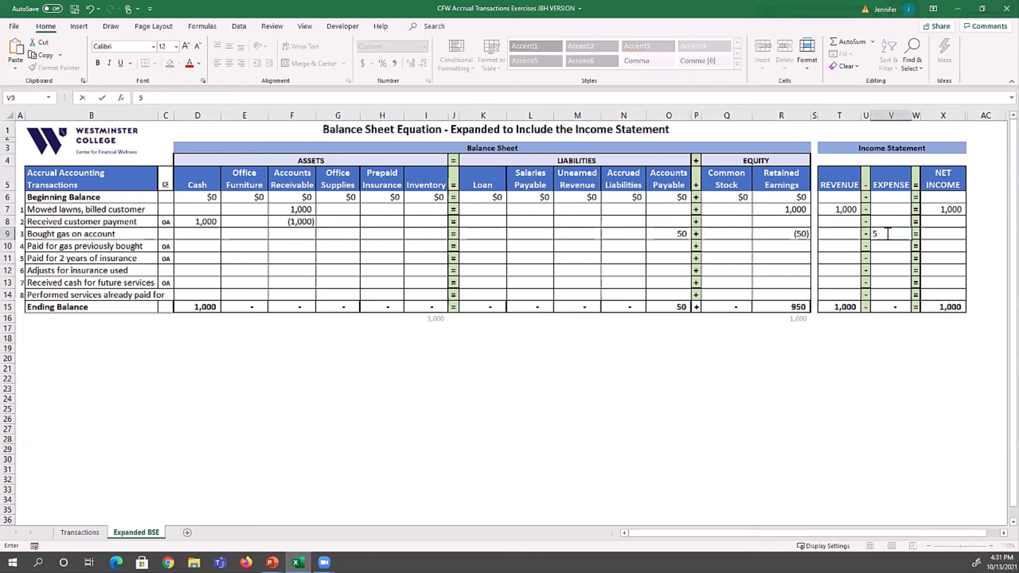
{"action": "left_click", "coordinate": [940, 233]}
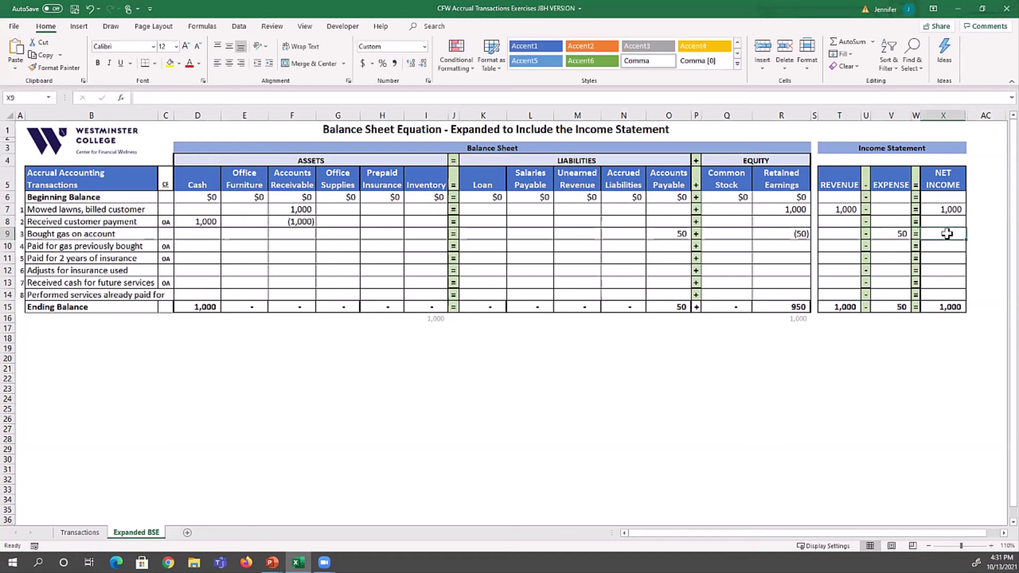
{"action": "type", "text": "-50"}
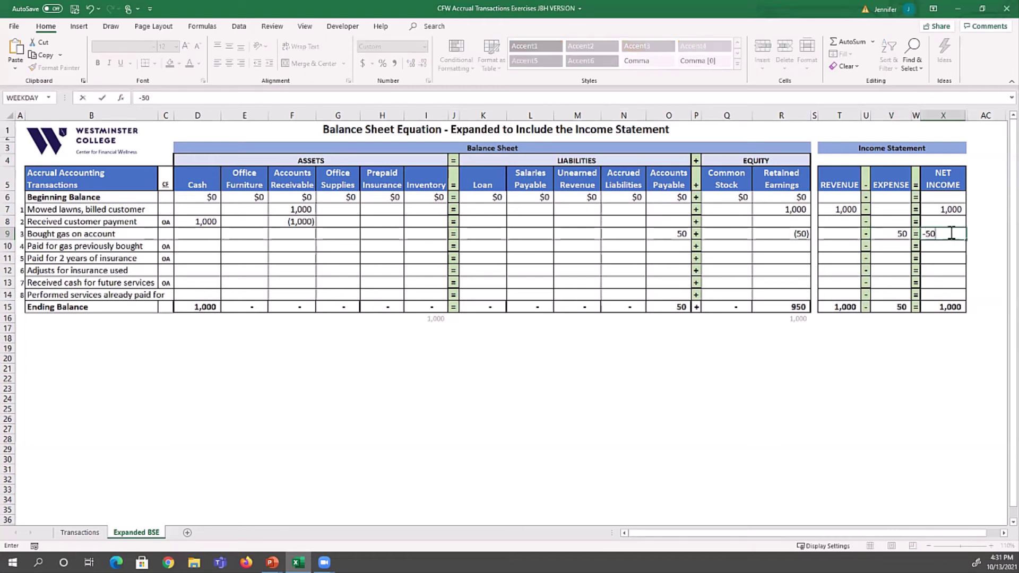
{"action": "key", "text": "Return"}
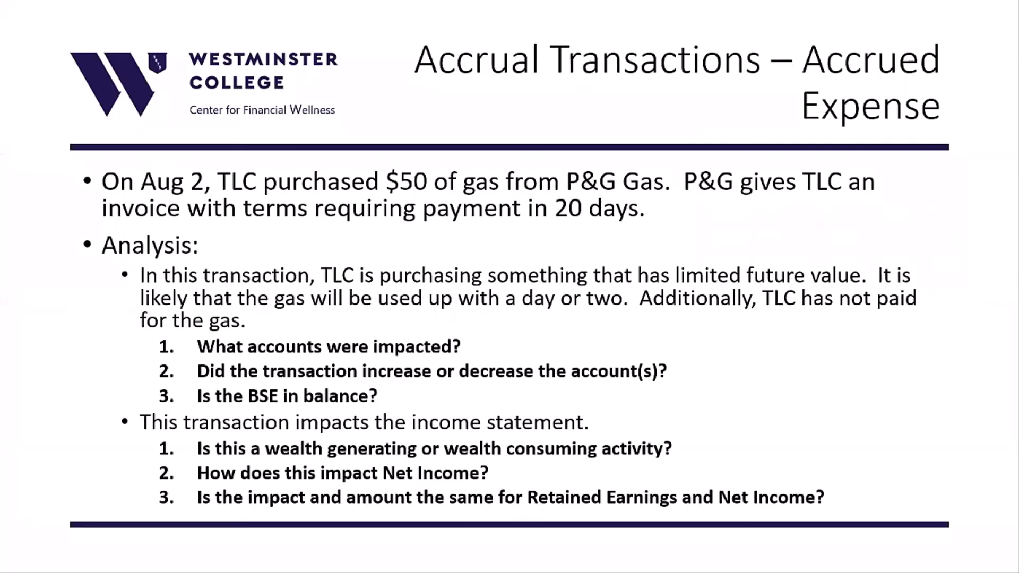
Advance to the Aug 18 gas payment slide and, back in Excel, record the payment as -50 in Cash and -50 in Accounts Payable.
{"action": "key", "text": "Right"}
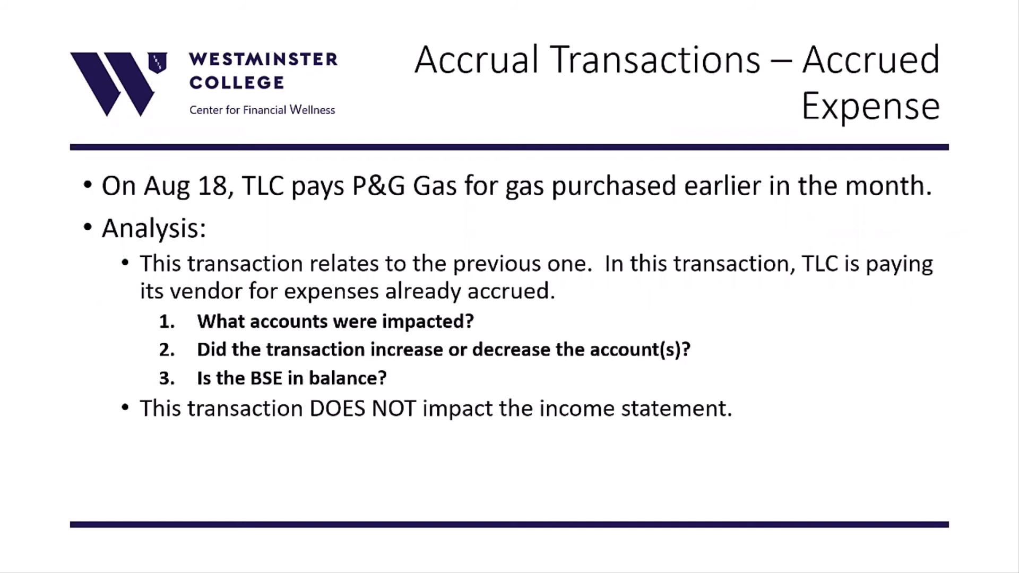
{"action": "key", "text": "alt+Tab"}
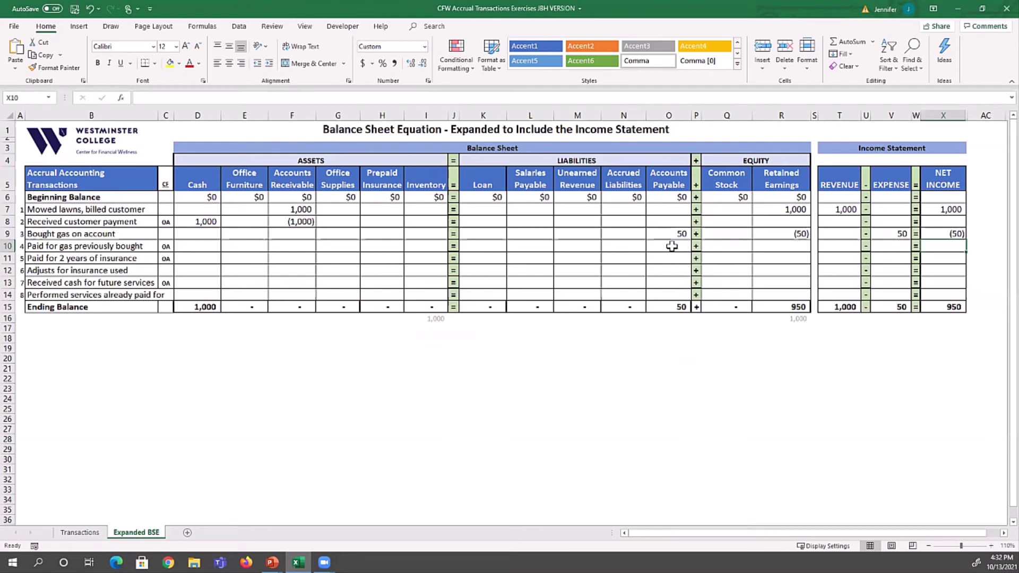
{"action": "left_click", "coordinate": [203, 248]}
{"action": "type", "text": "-"}
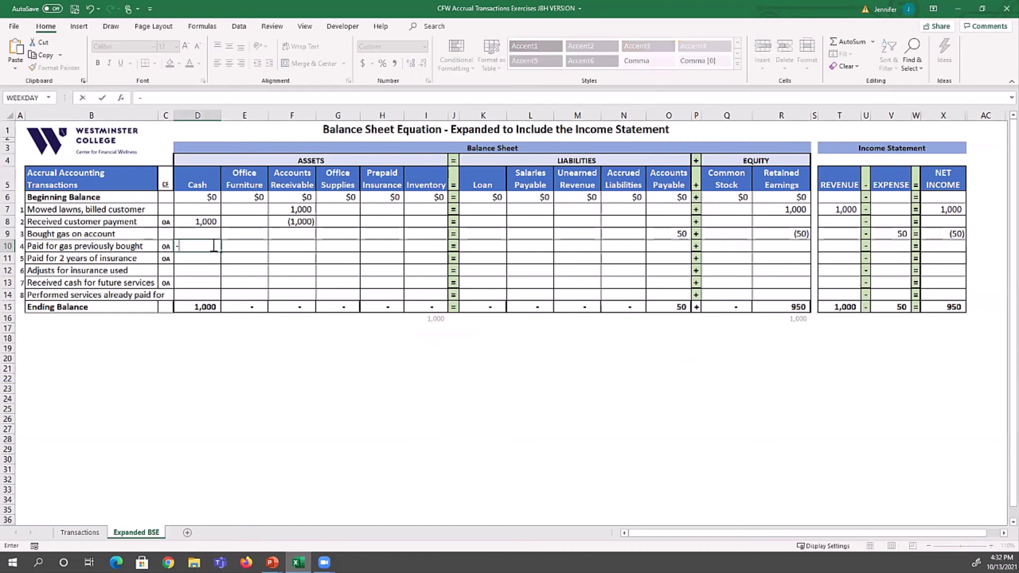
{"action": "type", "text": "50"}
{"action": "left_click", "coordinate": [676, 248]}
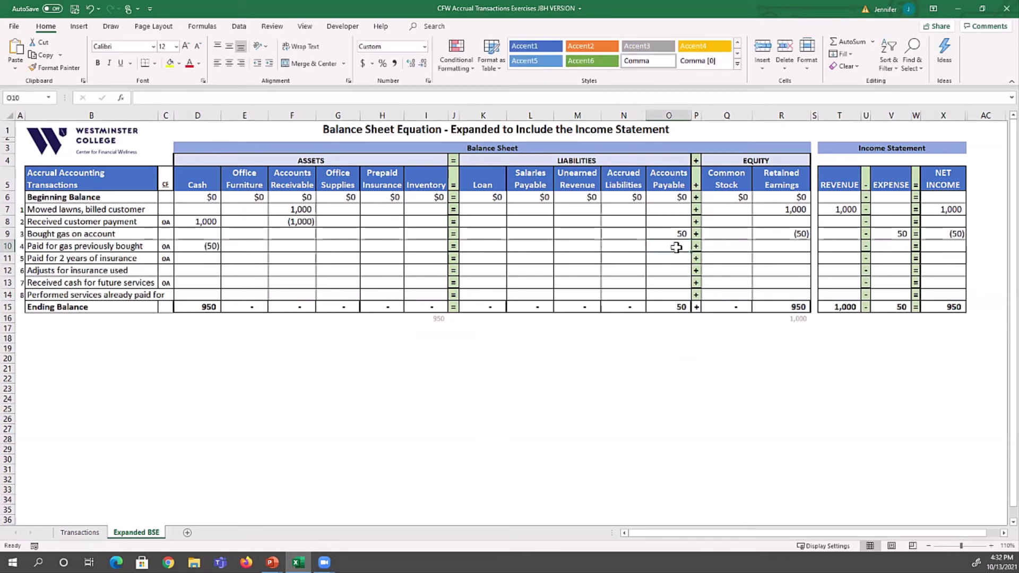
{"action": "type", "text": "-"}
{"action": "type", "text": "50"}
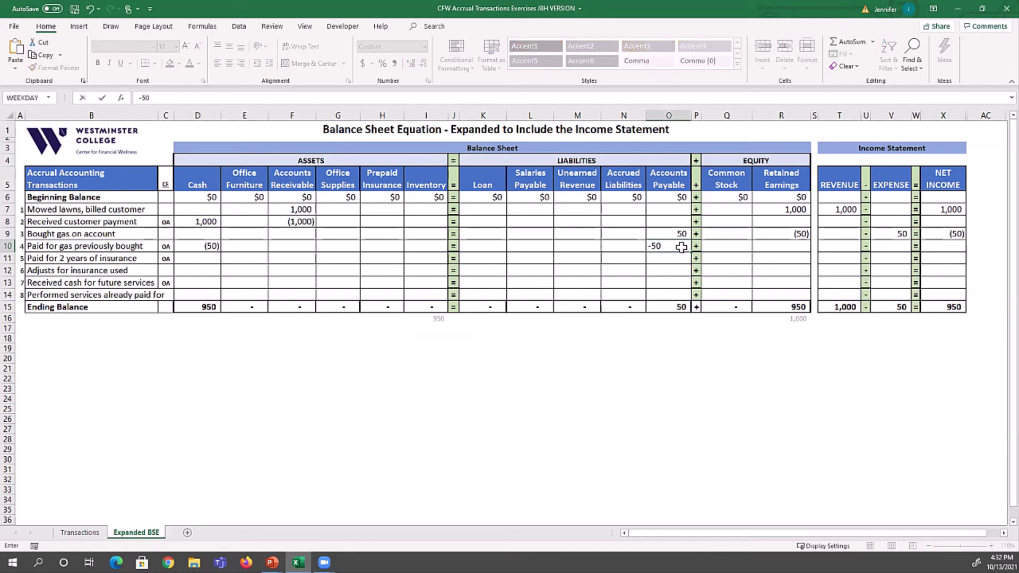
{"action": "key", "text": "Return"}
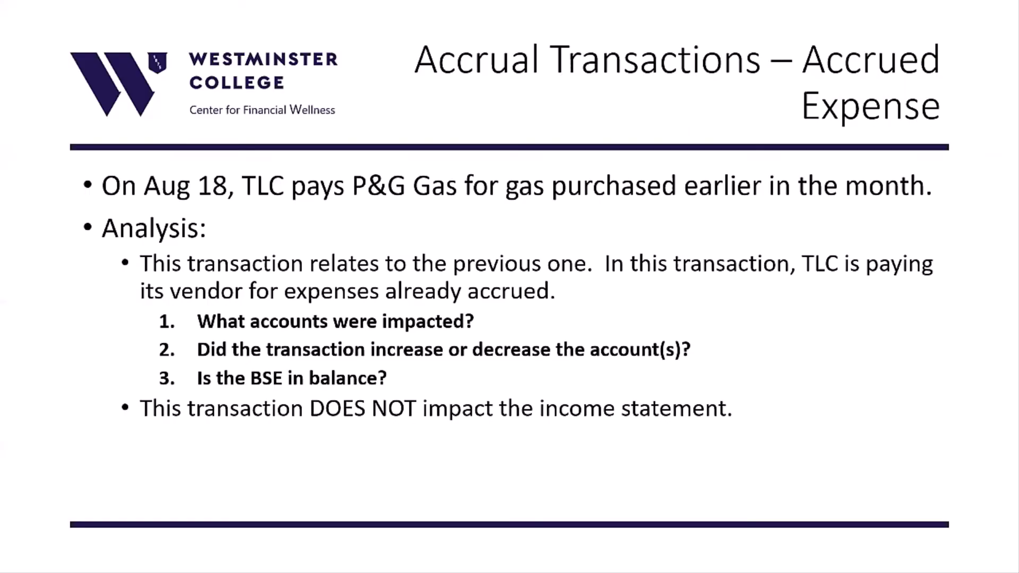
Advance to the Sept 1 insurance slide and, back in Excel, record the two-year policy as -2400 in Cash and 2400 in Prepaid Insurance.
{"action": "key", "text": "Right"}
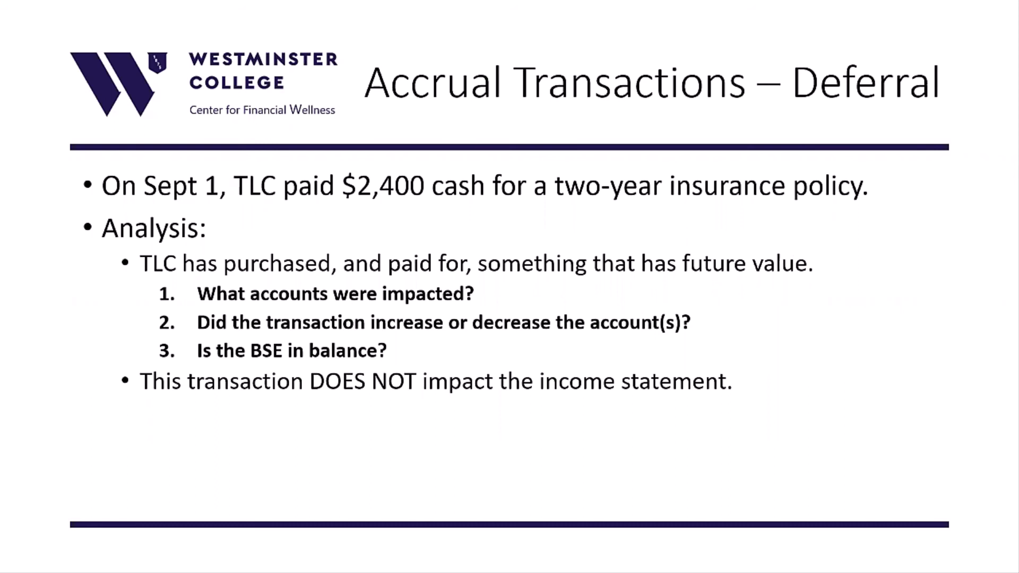
{"action": "key", "text": "alt+Tab"}
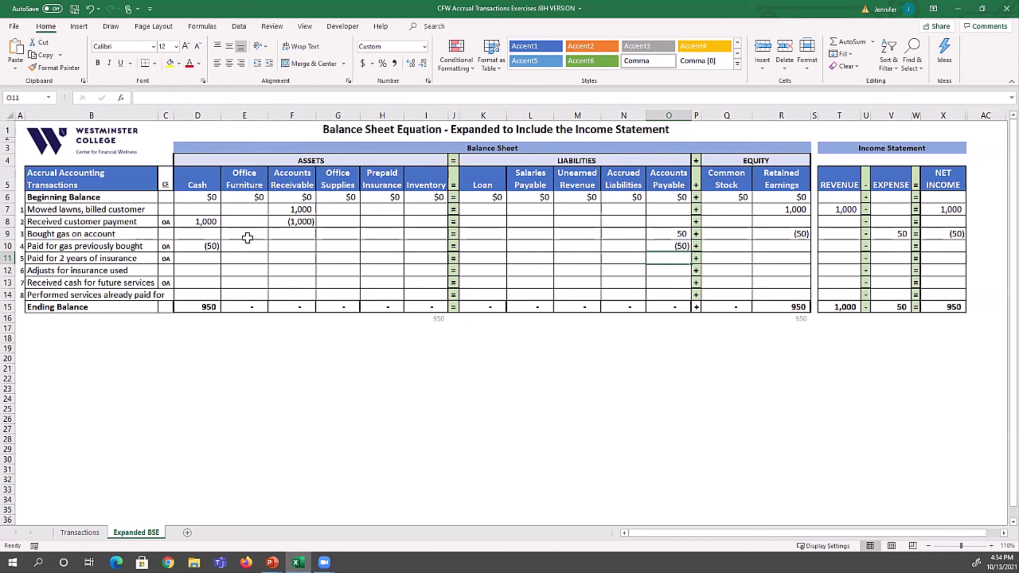
{"action": "left_click", "coordinate": [201, 260]}
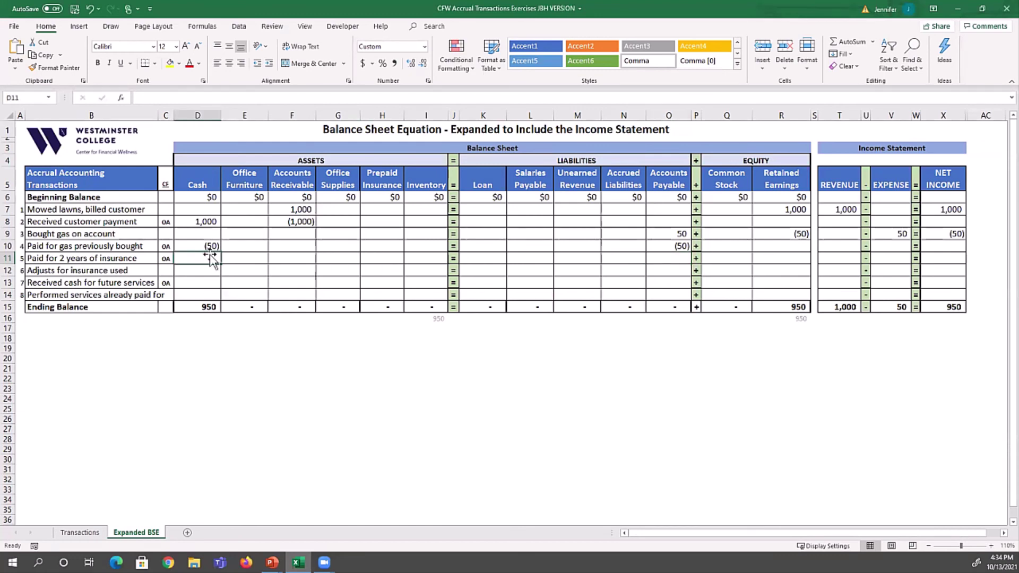
{"action": "type", "text": "-2400"}
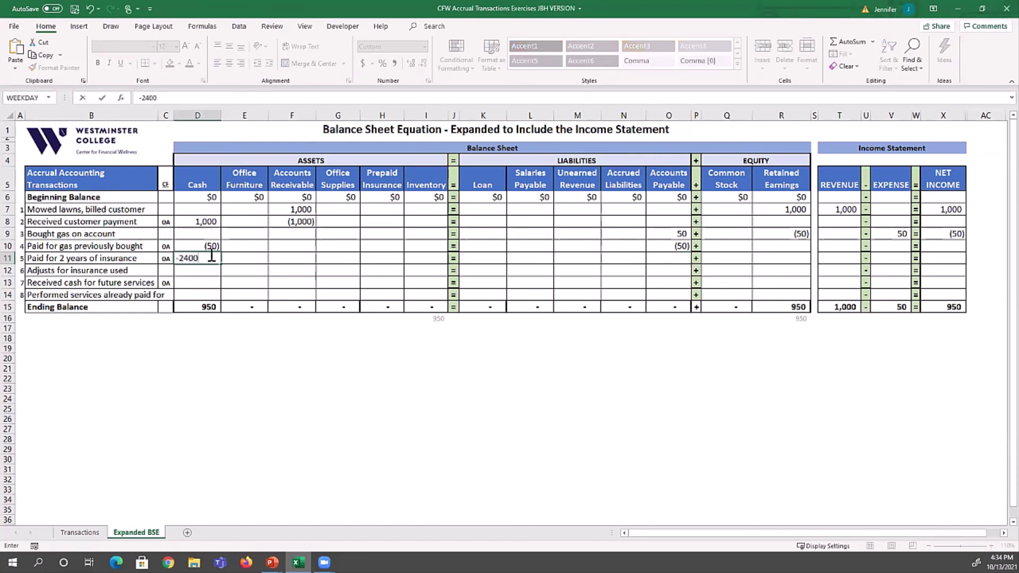
{"action": "left_click", "coordinate": [374, 258]}
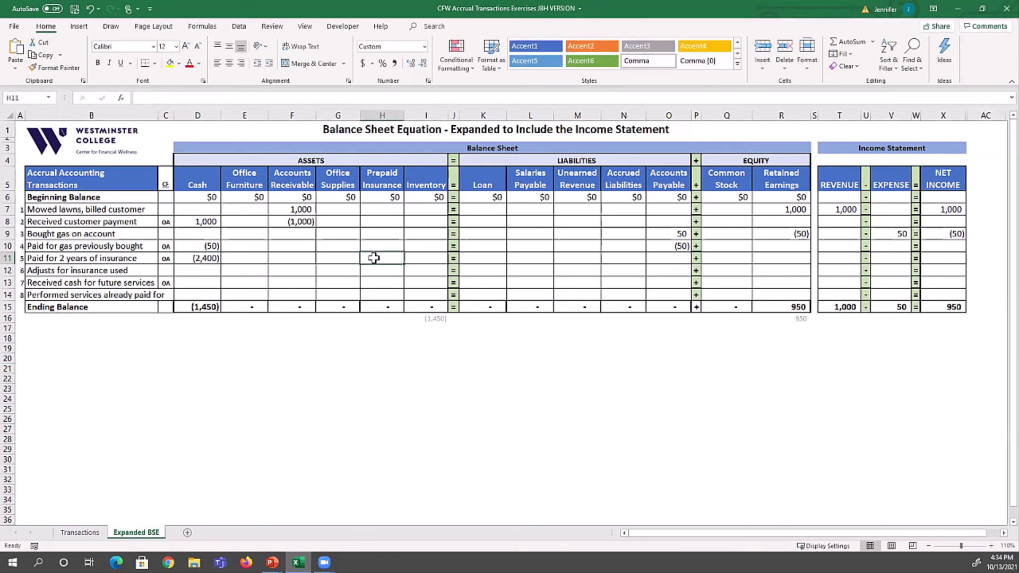
{"action": "type", "text": "2400"}
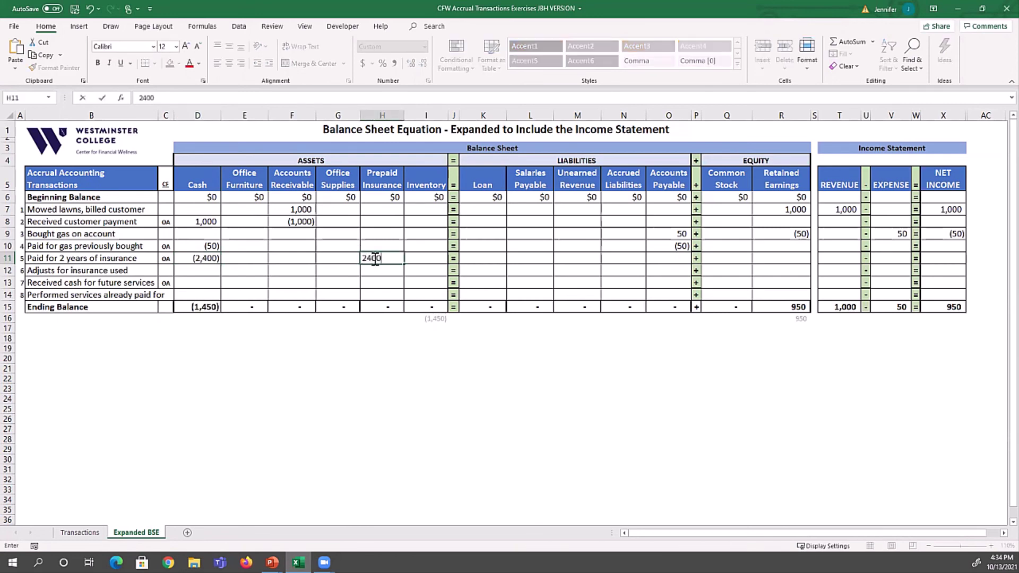
{"action": "key", "text": "Return"}
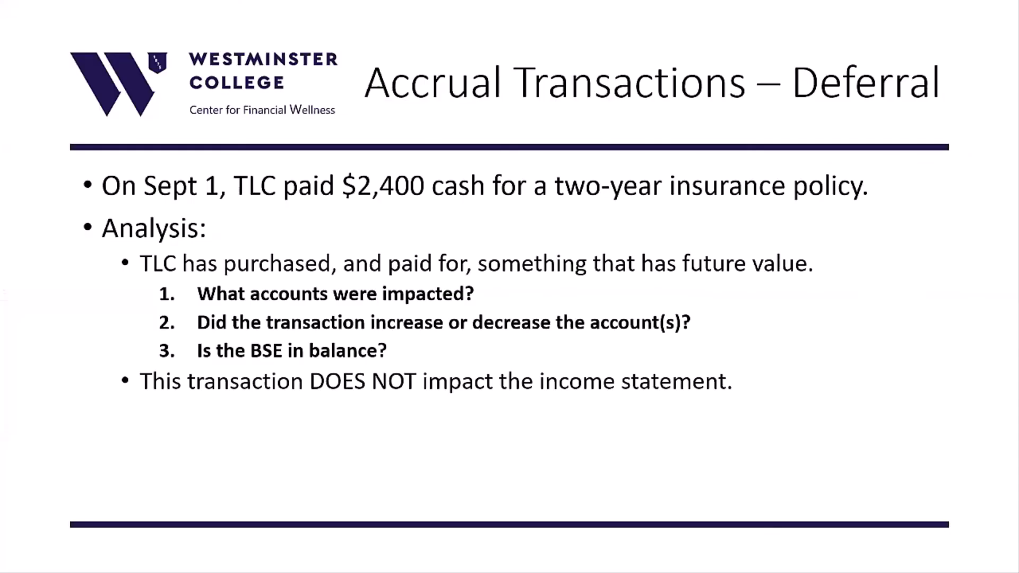
Advance to the Sept 30 Prepaid Insurance adjustment slide and, back in Excel, select the Retained Earnings cell for the insurance used.
{"action": "key", "text": "Right"}
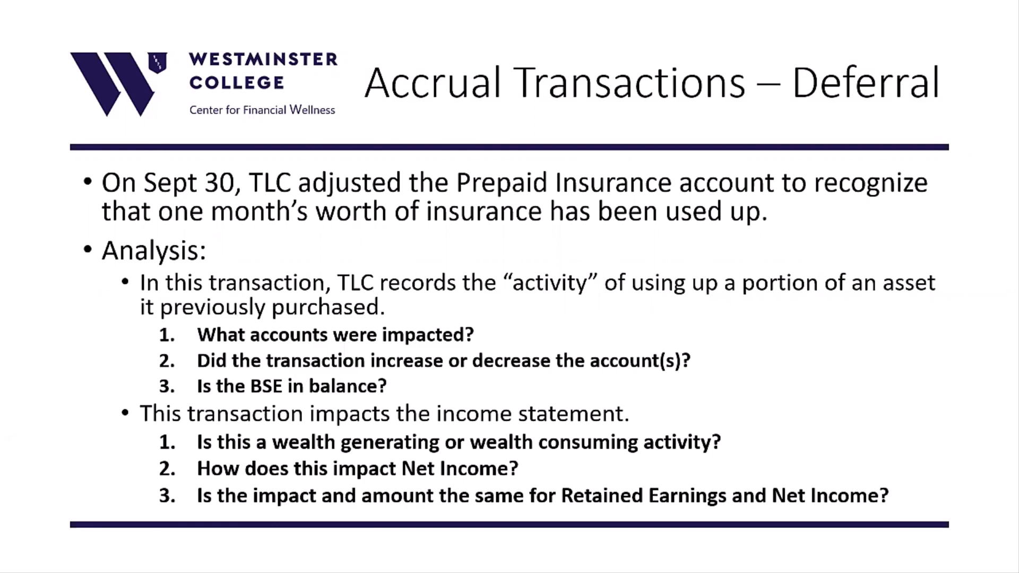
{"action": "key", "text": "alt+Tab"}
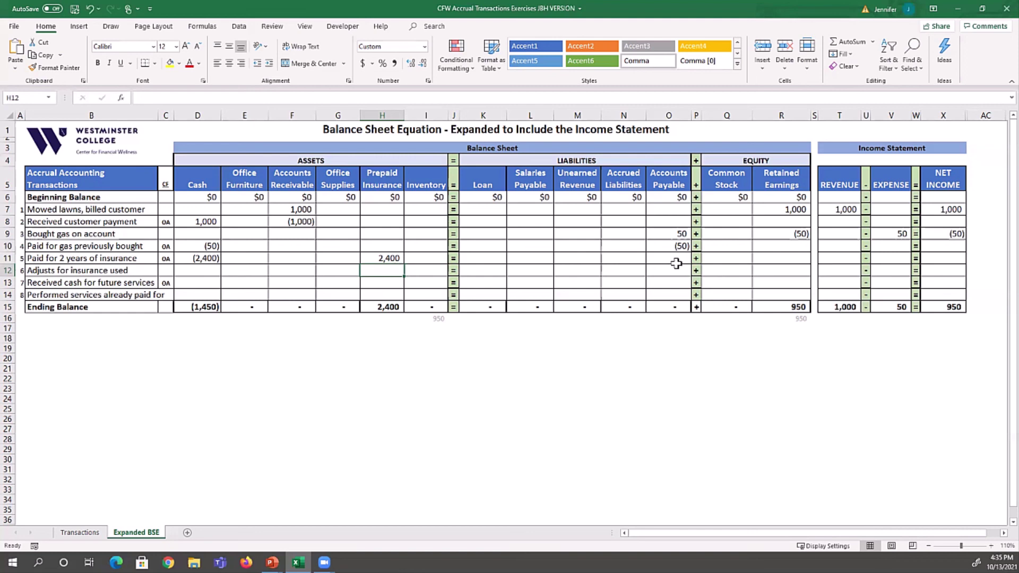
{"action": "left_click", "coordinate": [770, 268]}
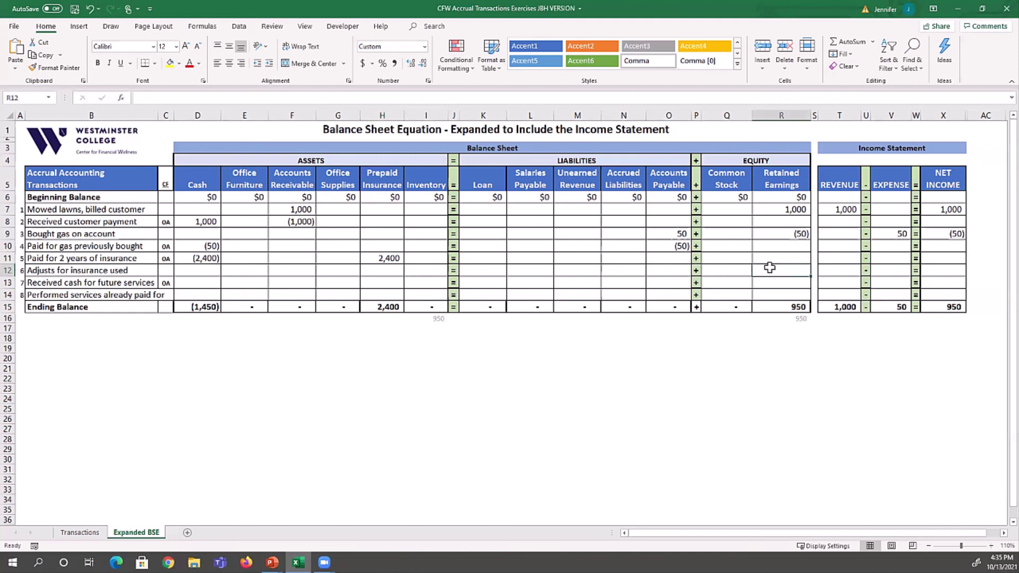